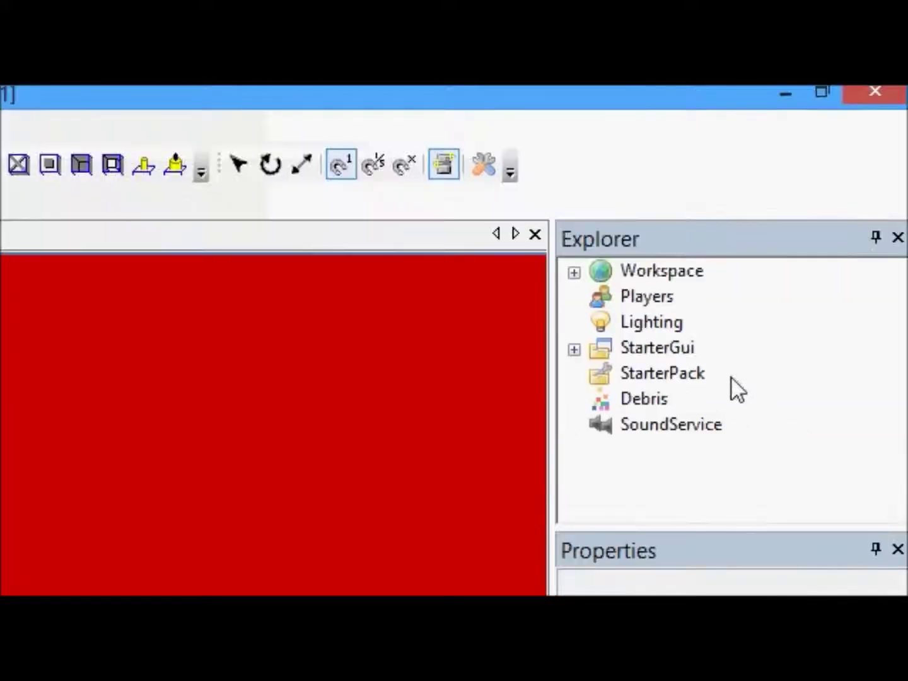
Delete Frame3 from StarterGui's Gui, then bring Frame2's Position and Size into view in Properties.
left_click(574, 349)
left_click(601, 376)
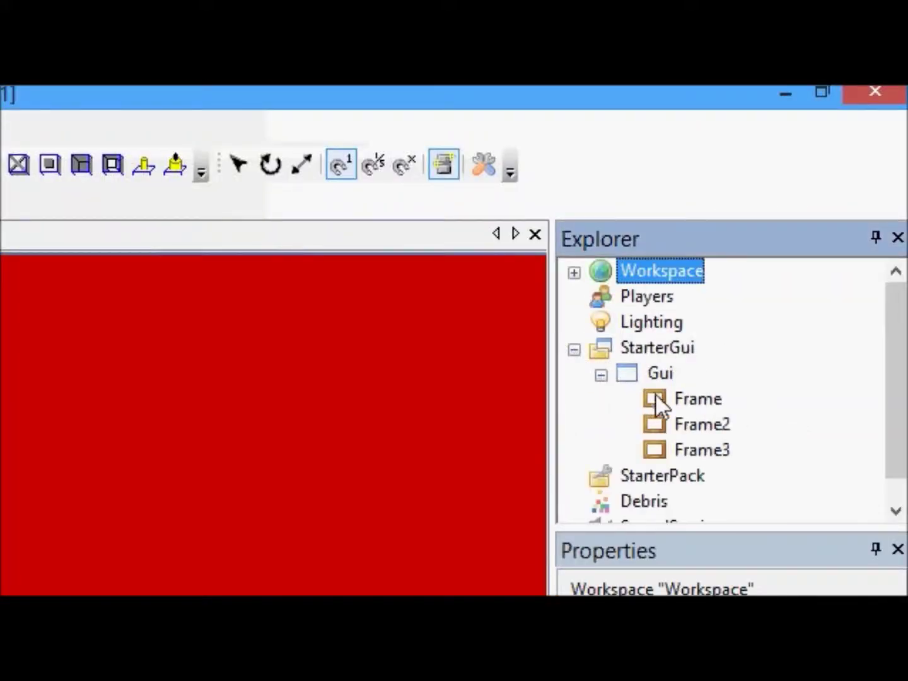
left_click(671, 451)
key("Delete")
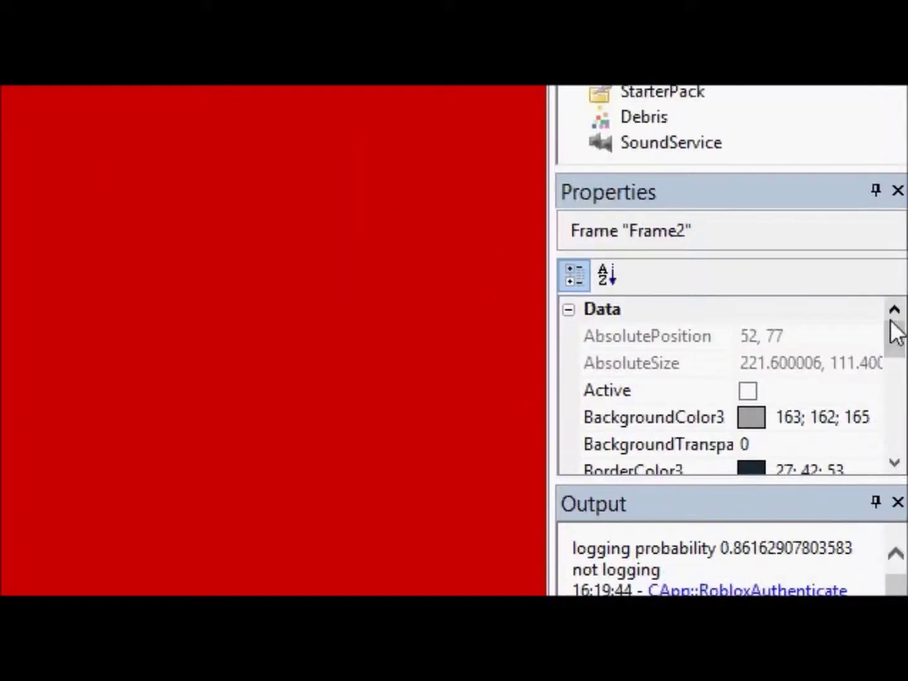
left_click_drag(891, 323, 882, 389)
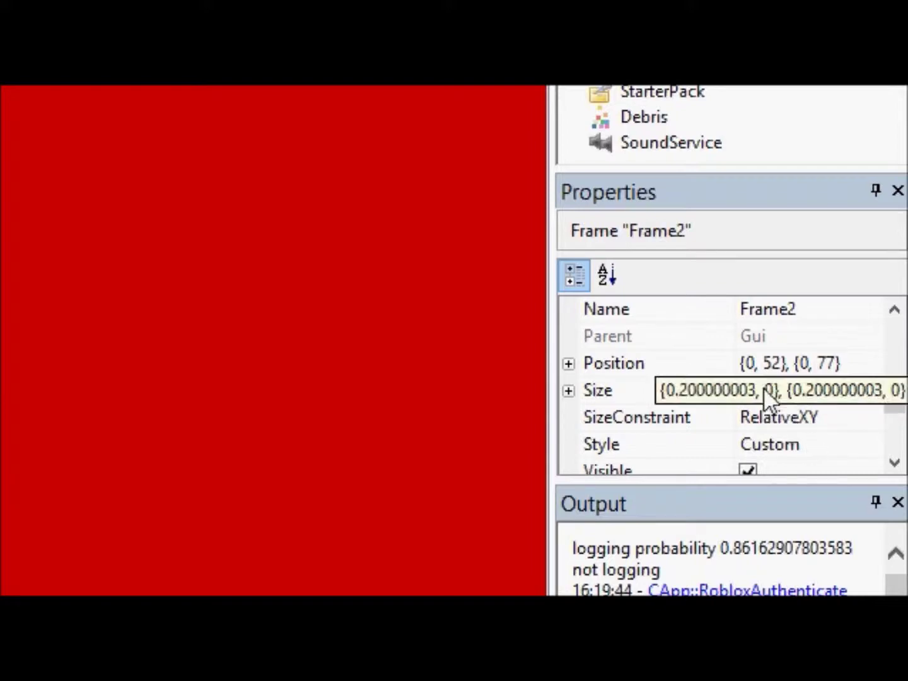
Change Frame2's Position from {0, 52}, {0, 77} to {0.4, 0}, {0.4, 0}.
left_click(768, 386)
left_click(775, 364)
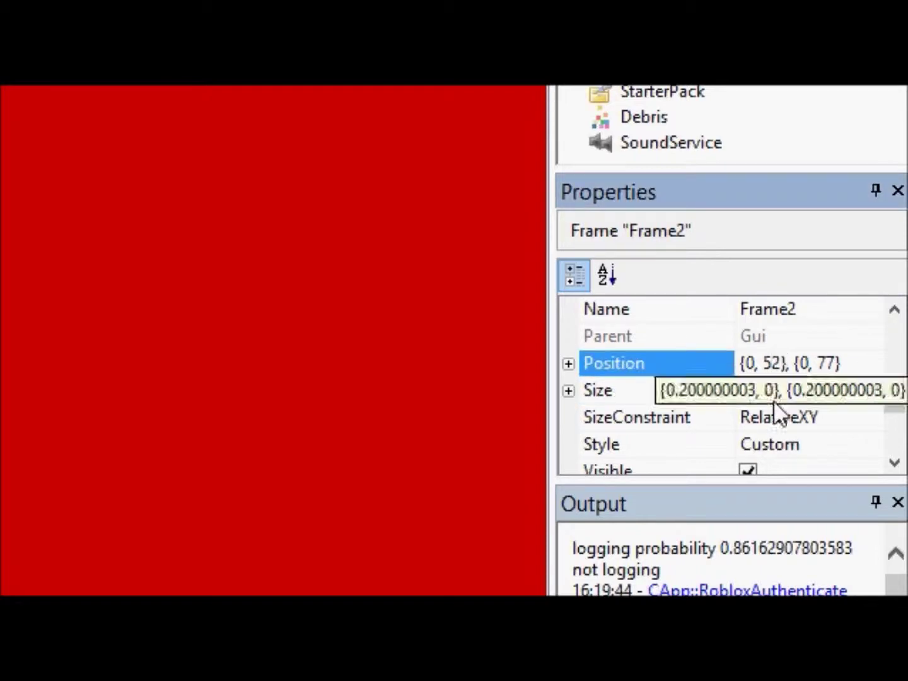
key("BackSpace")
key("BackSpace")
type("0")
left_click(821, 364)
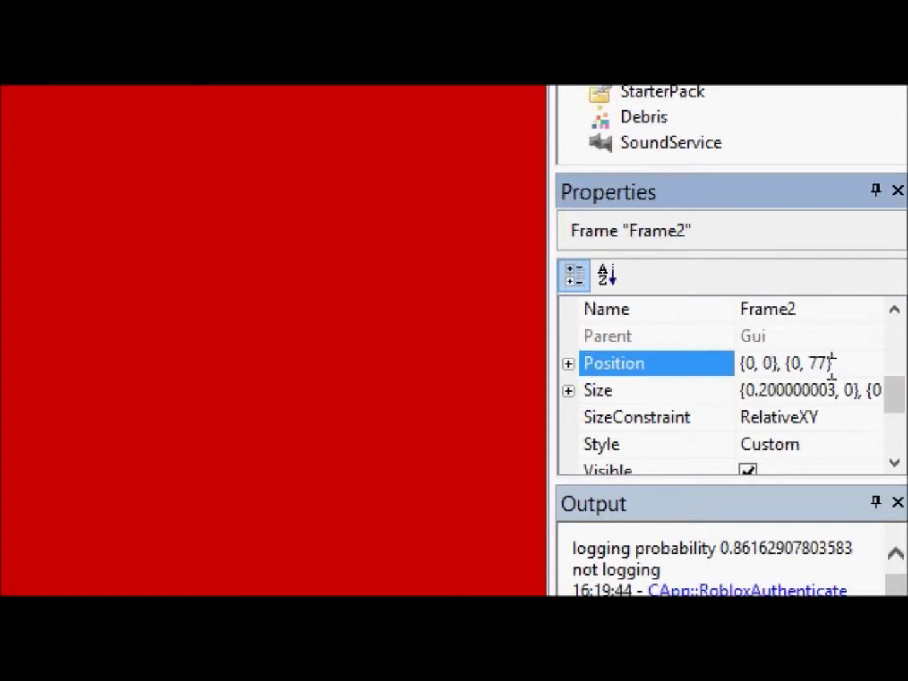
key("BackSpace")
key("BackSpace")
type("0")
left_click(755, 364)
type(".4")
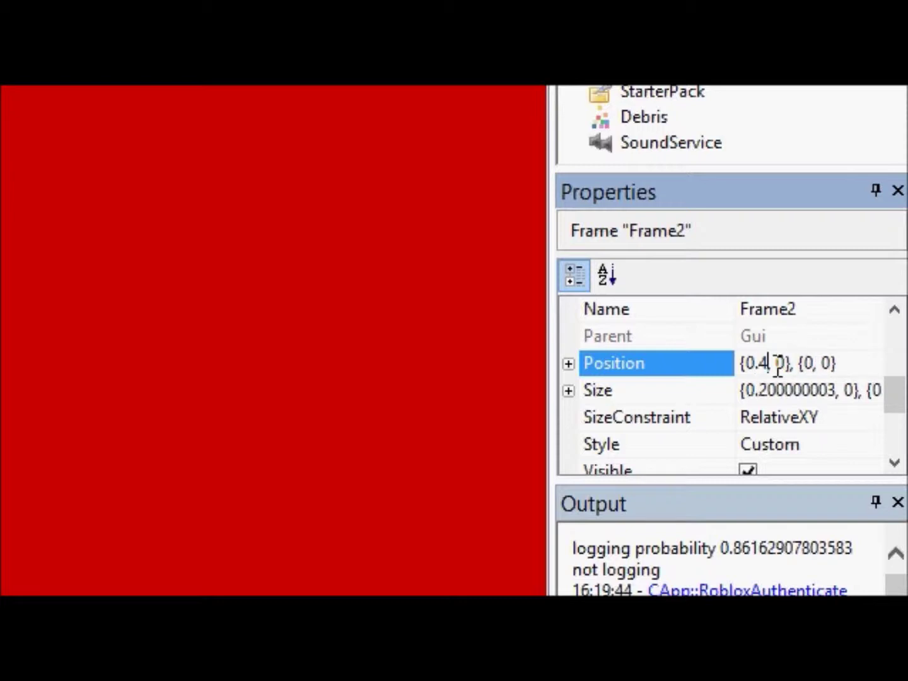
left_click(813, 364)
type(".4")
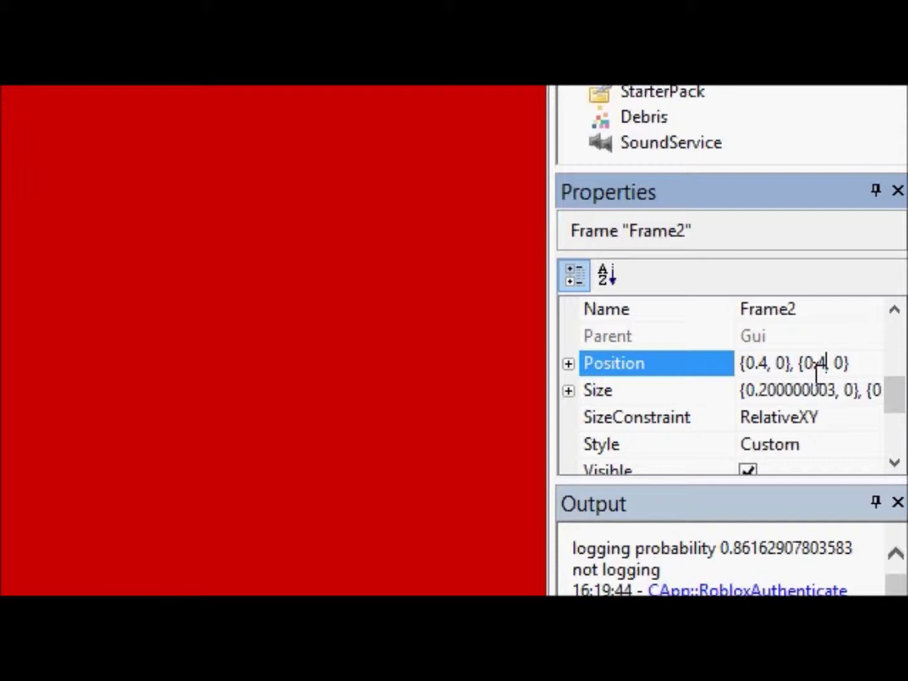
key("Return")
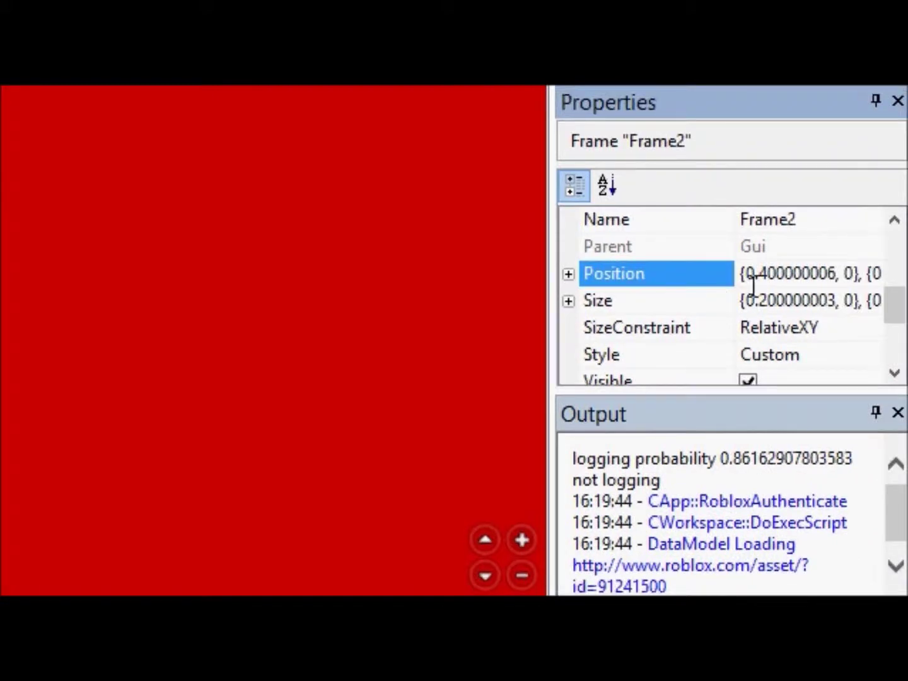
Reset Frame2's Size to all zeros, removing the 0.2 width and height scales.
left_click(788, 299)
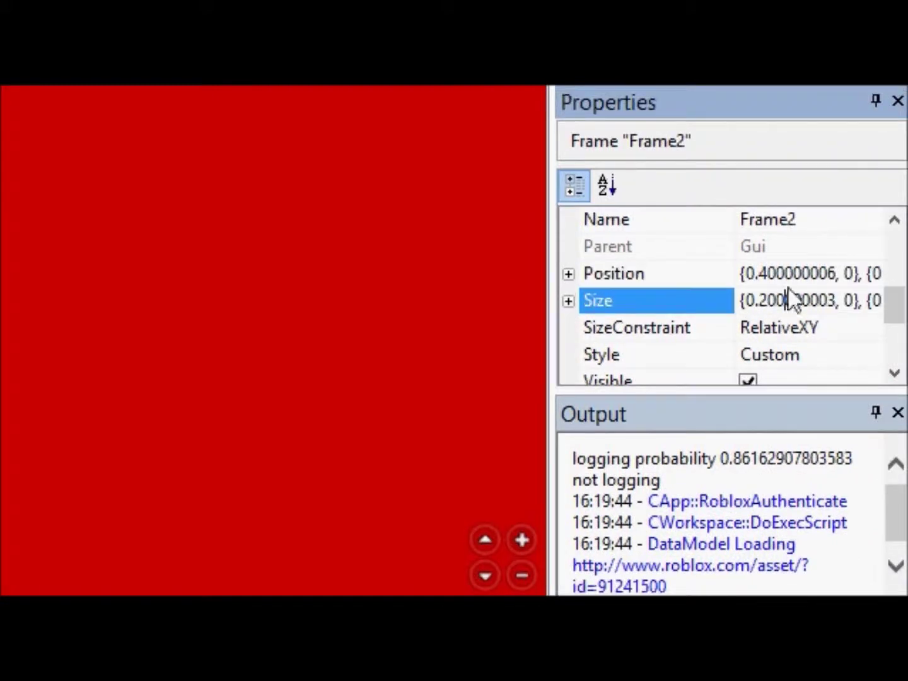
left_click(790, 273)
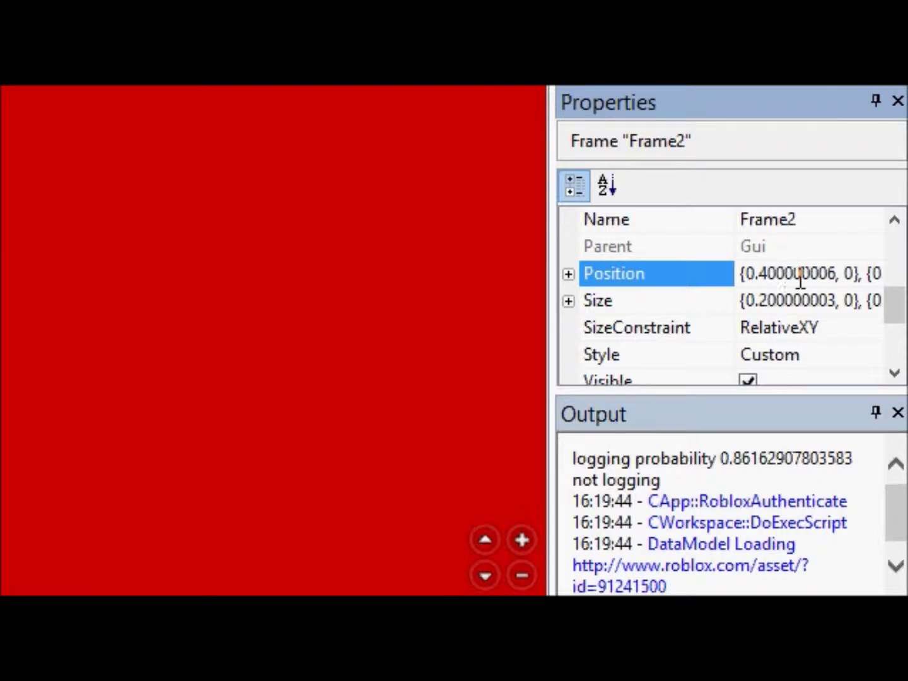
left_click(791, 301)
left_click_drag(758, 300, 896, 306)
key("ctrl+x")
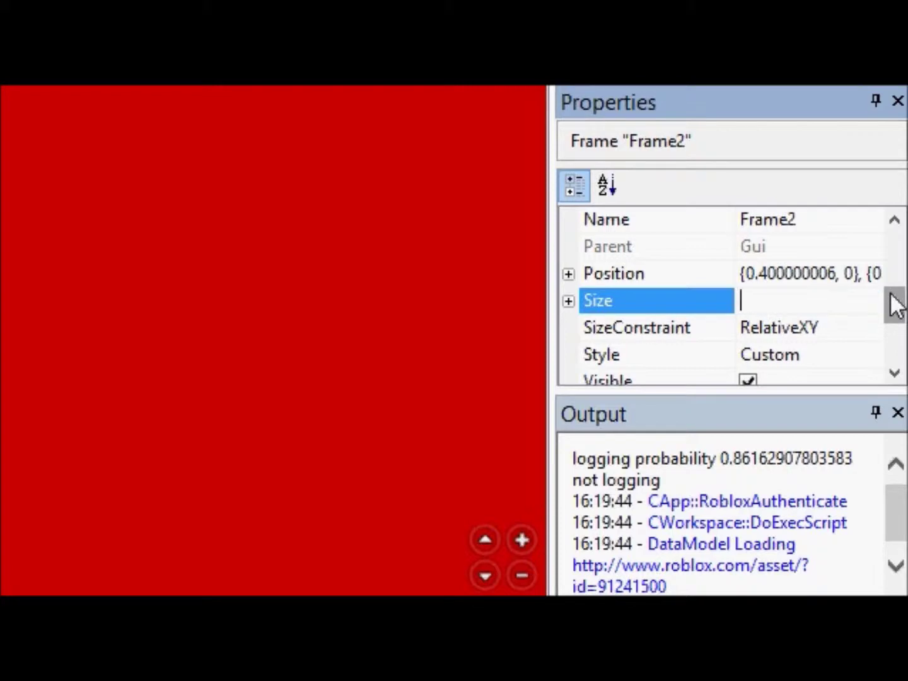
key("ctrl+v")
double_click(844, 303)
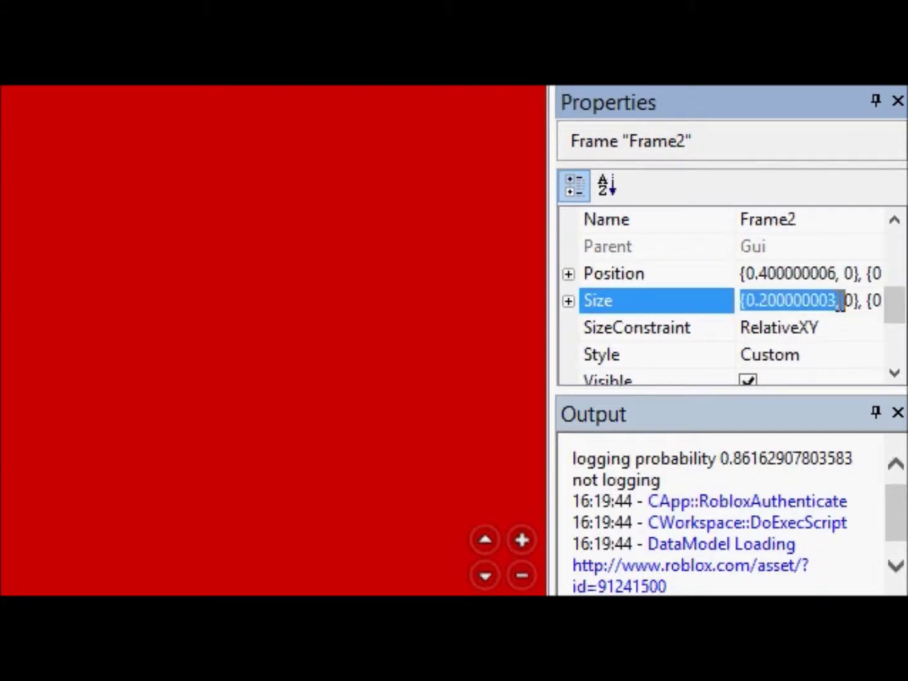
left_click(837, 302)
left_click_drag(837, 301, 860, 271)
key("BackSpace")
type("0}, {0, 0")
key("Return")
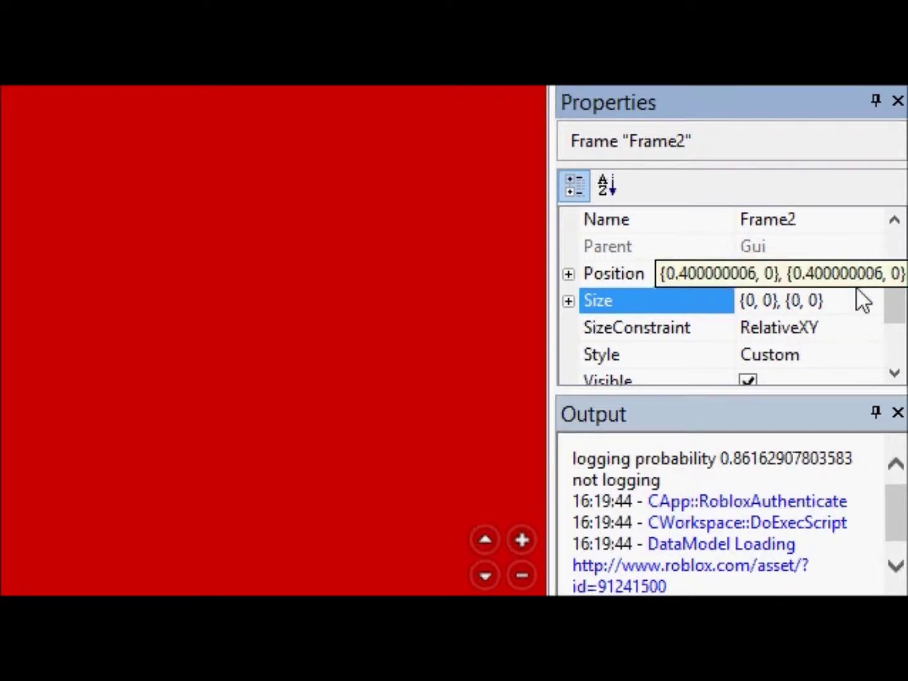
Set Frame2's Size offsets to 300 by 50 pixels: {0, 300}, {0, 50}.
left_click(768, 292)
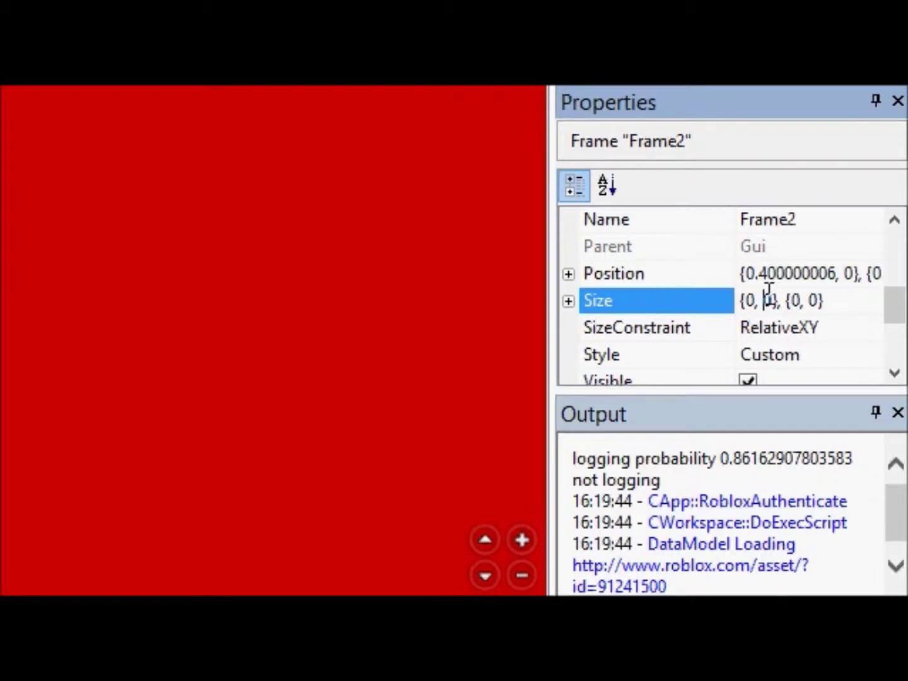
type("30")
left_click(828, 301)
type("5")
key("Return")
left_click(840, 275)
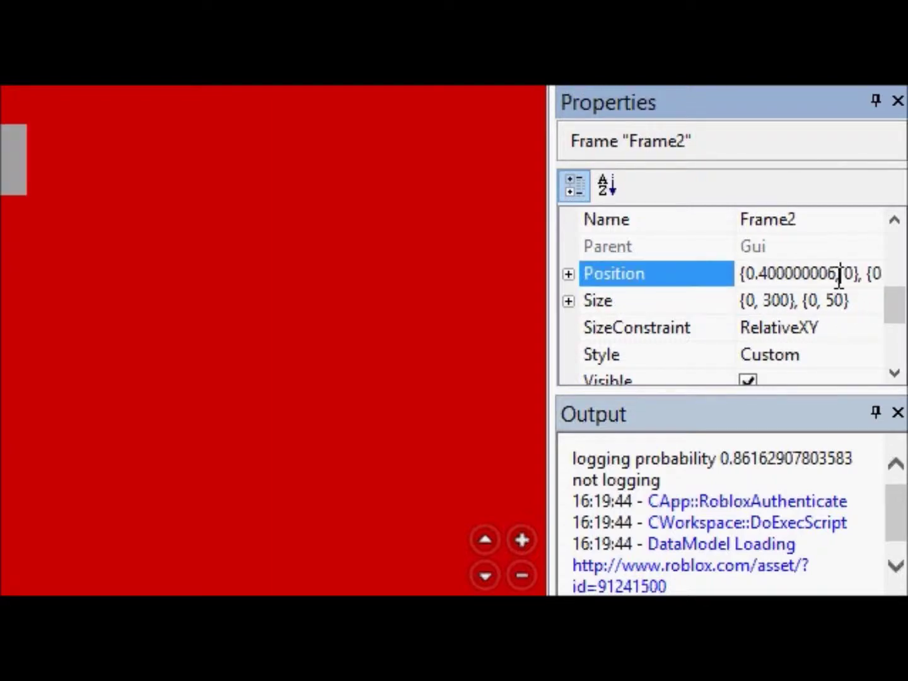
left_click_drag(840, 275, 761, 276)
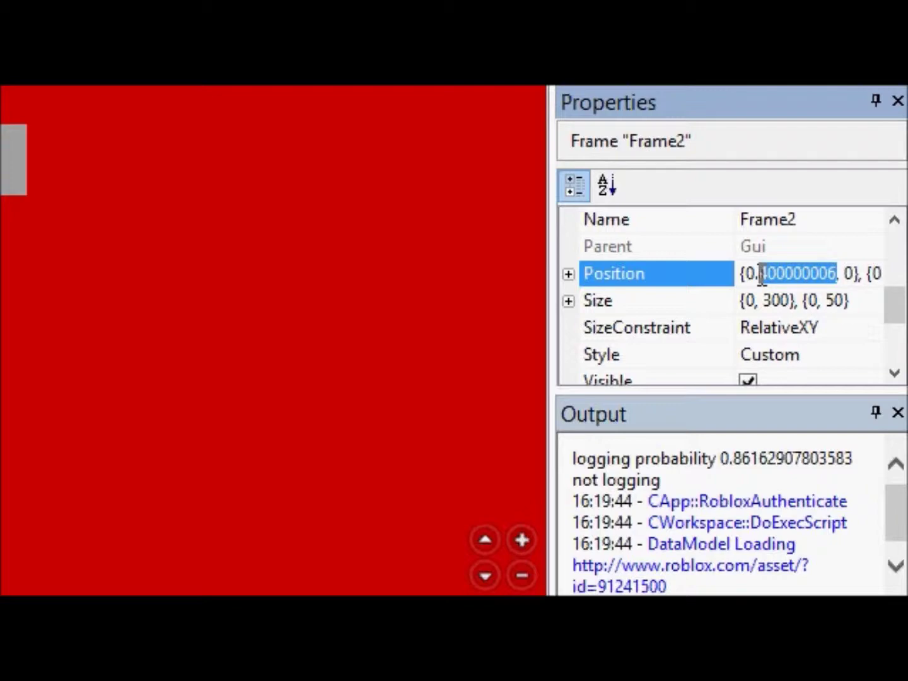
Enter 0.5 for both Position scales so it reads {0.5, 0}, {0.5, 0}.
type("5, 0},")
left_click_drag(822, 275, 877, 275)
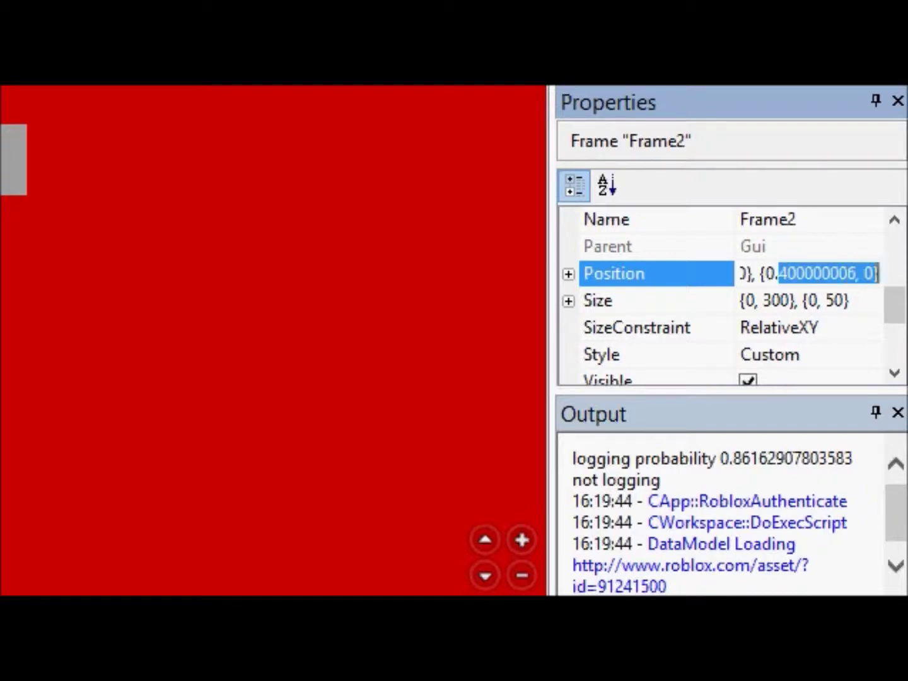
type("5")
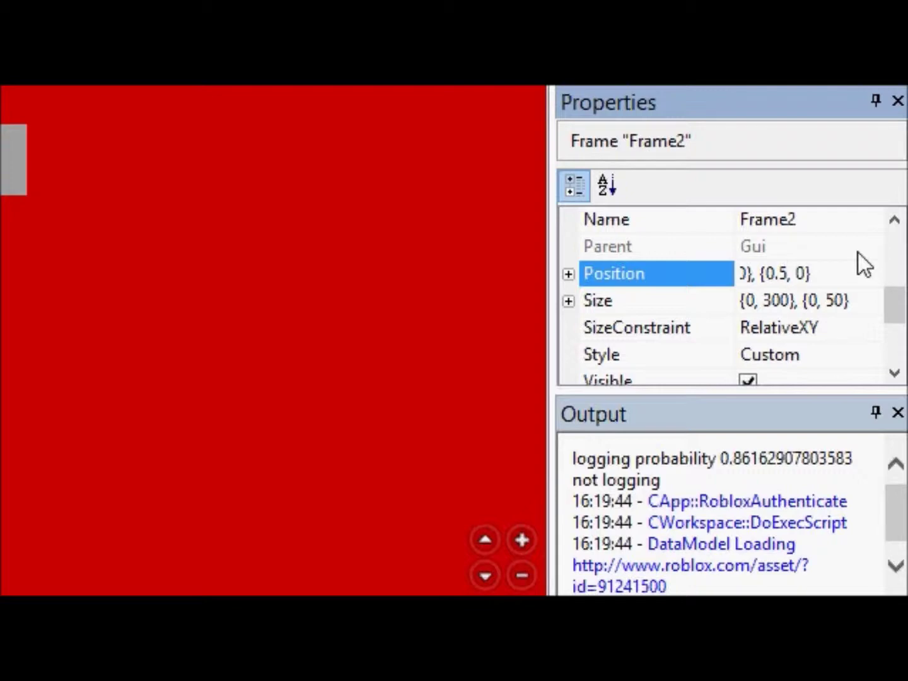
key("Return")
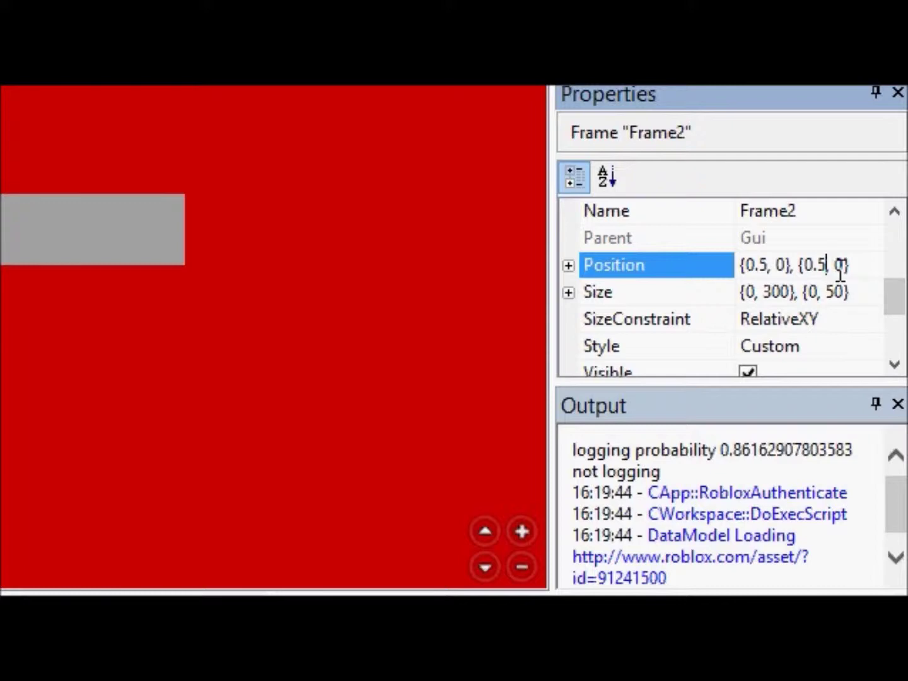
Enter Position offsets of -300 and -50, the frame's full width and height.
left_click(779, 265)
type("-30")
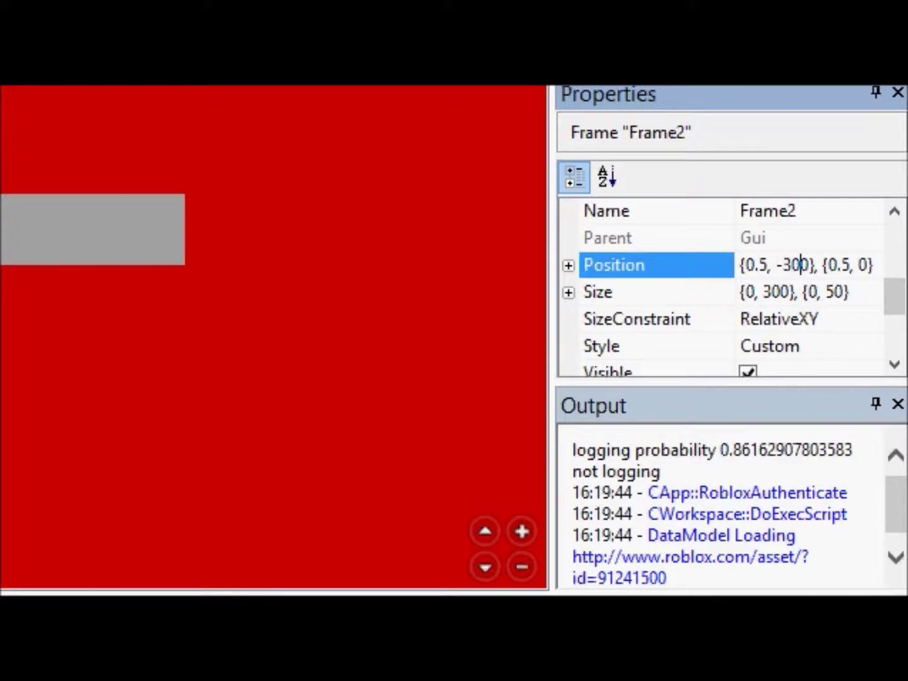
left_click(862, 265)
type("-4")
key("BackSpace")
type("5")
key("Return")
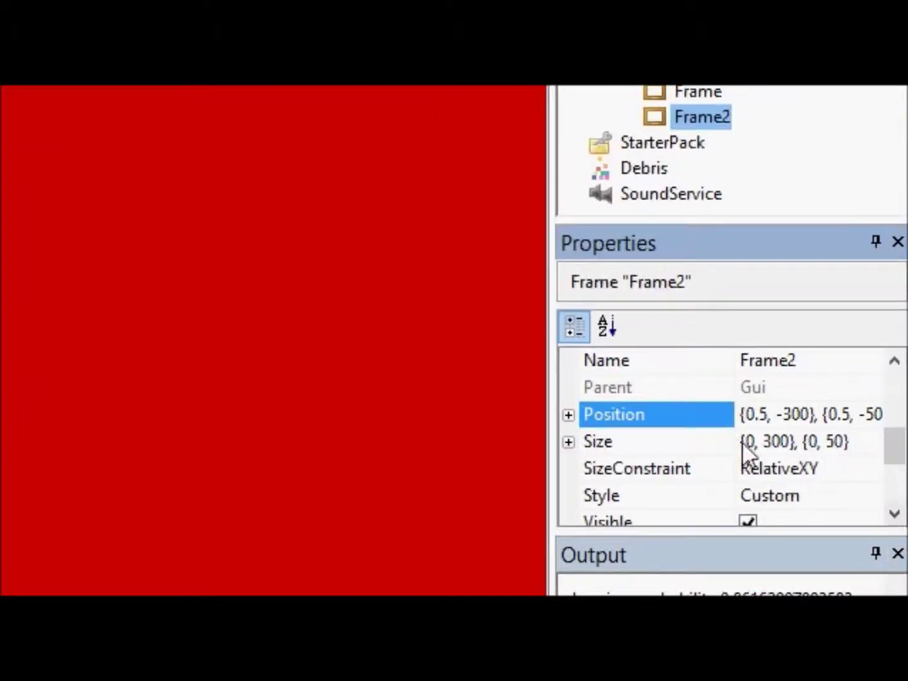
Halve the offsets so Position becomes {0.5, -150}, {0.5, -25}.
left_click(803, 404)
key("BackSpace")
key("BackSpace")
type("15")
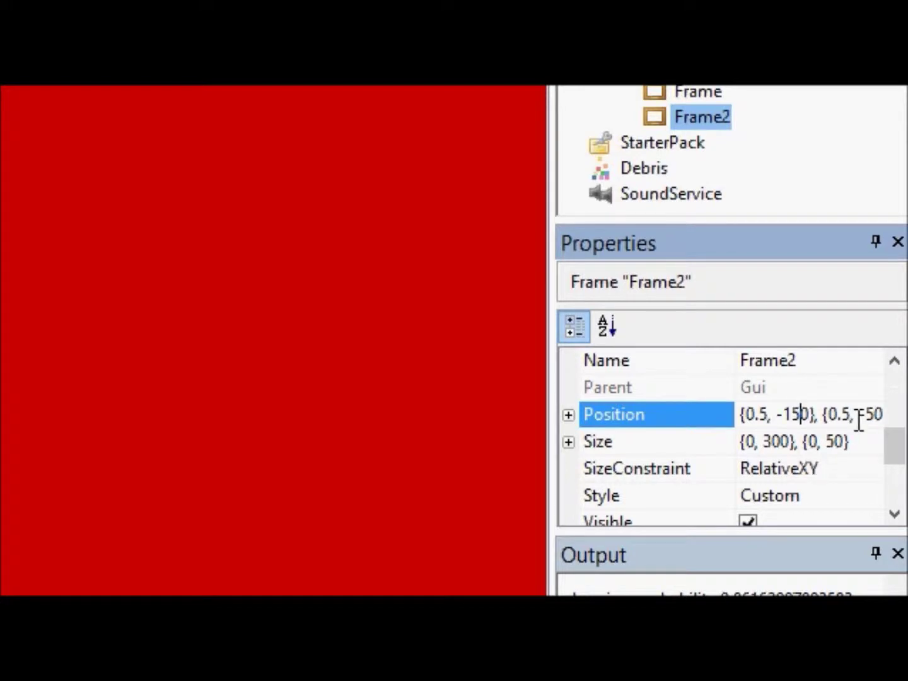
left_click(871, 414)
double_click(871, 413)
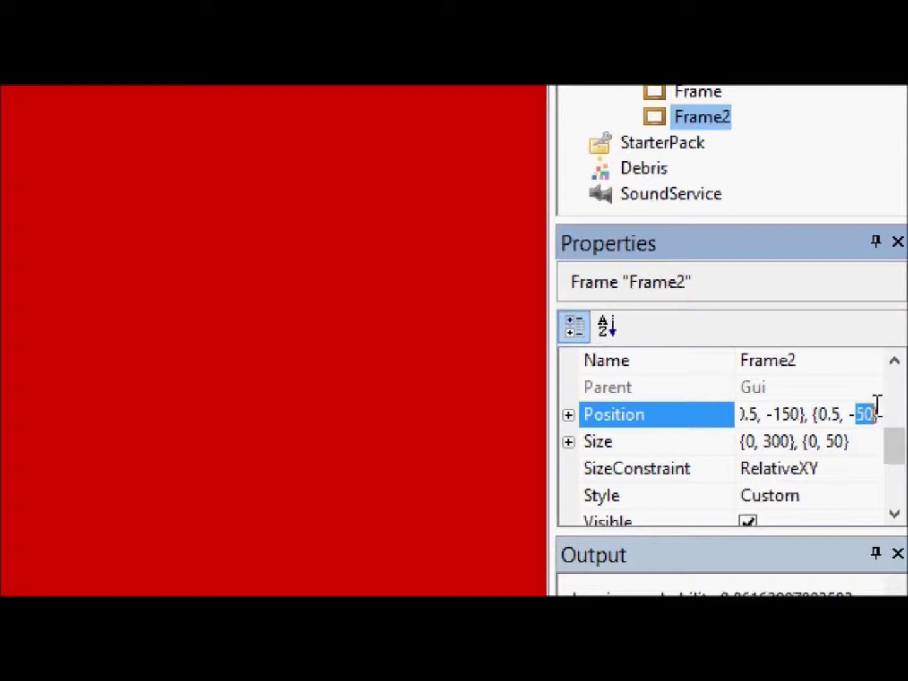
type("25")
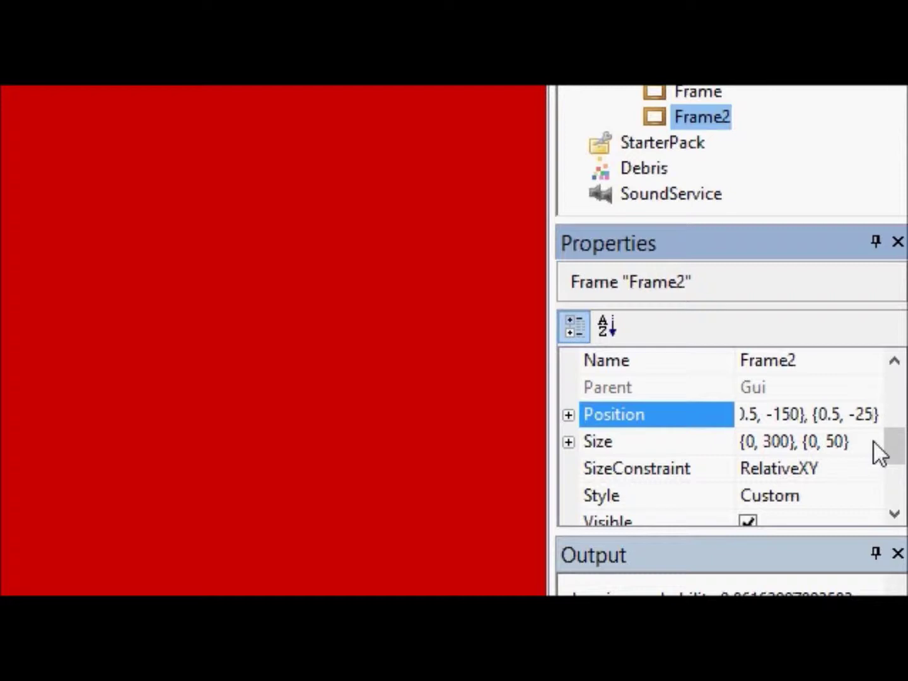
key("Return")
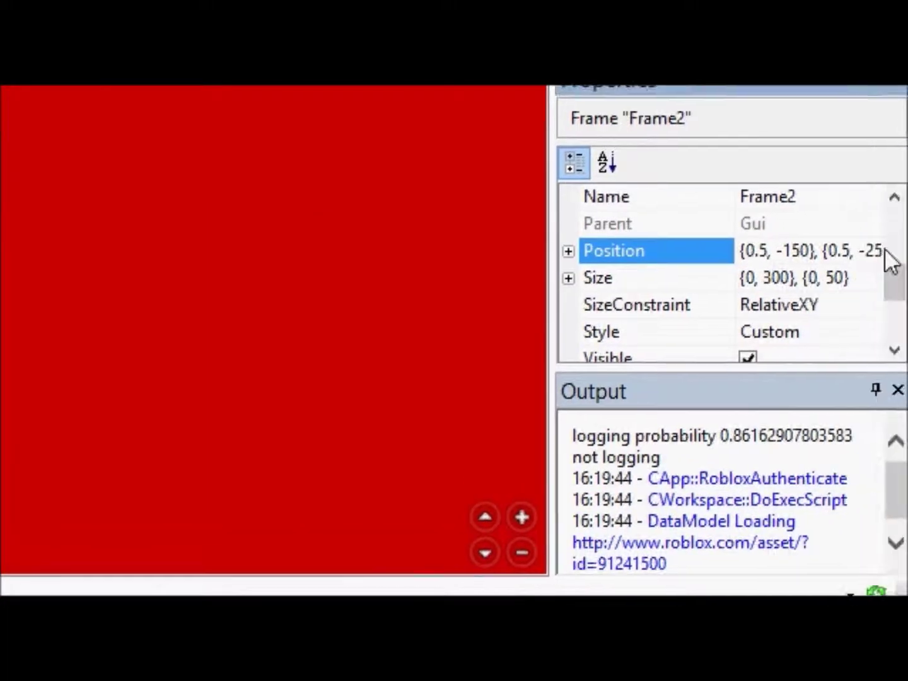
Change Frame2's Size width to 0.2 scale with zero offset.
left_click(782, 277)
key("BackSpace")
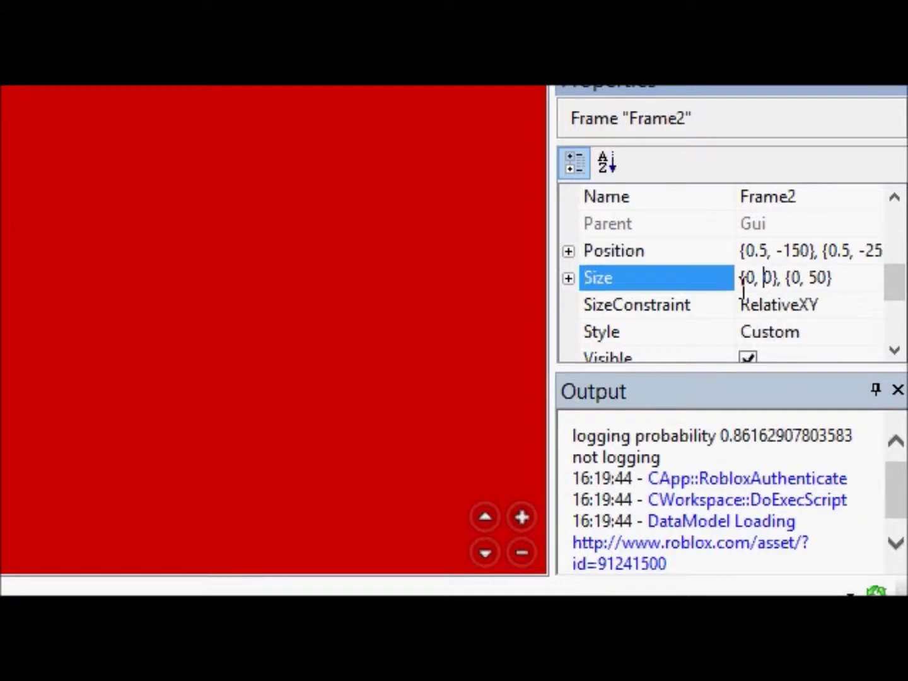
key("Left")
key("Left")
key("BackSpace")
type(".2")
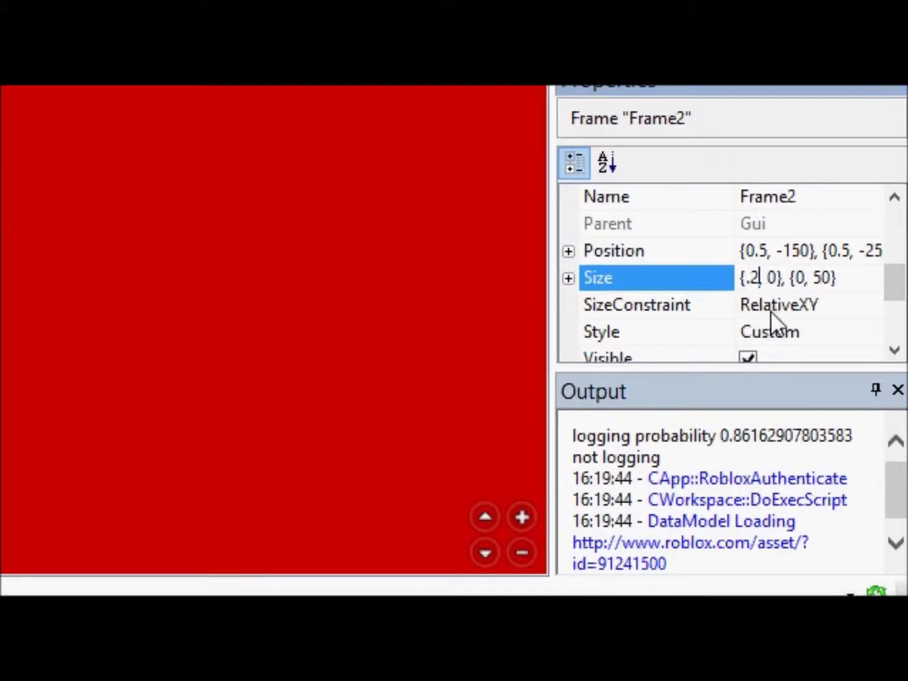
key("Return")
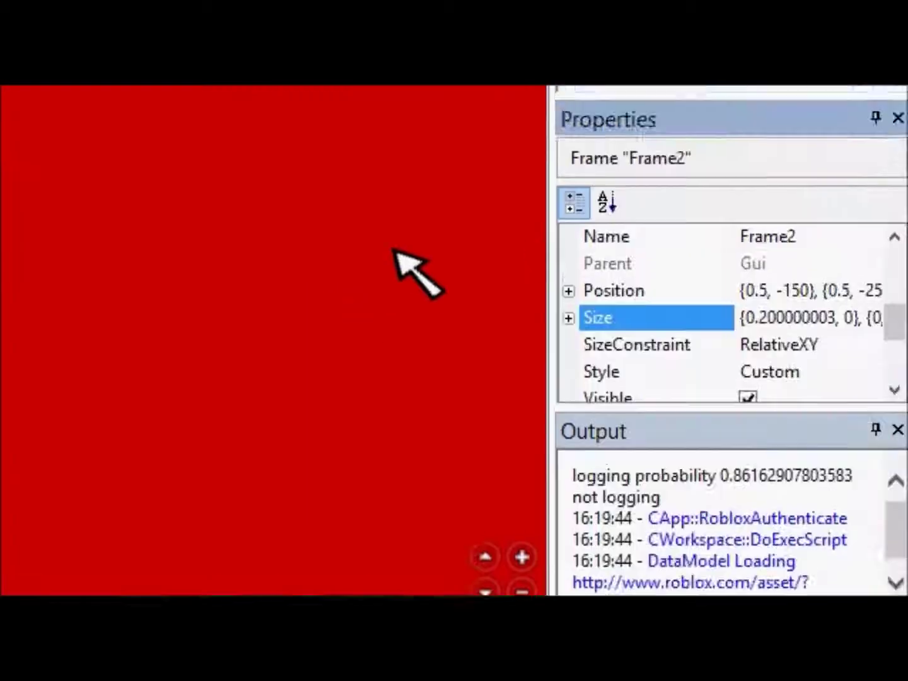
Edit Position's horizontal part to 0.4 scale with no pixel offset.
left_click(801, 290)
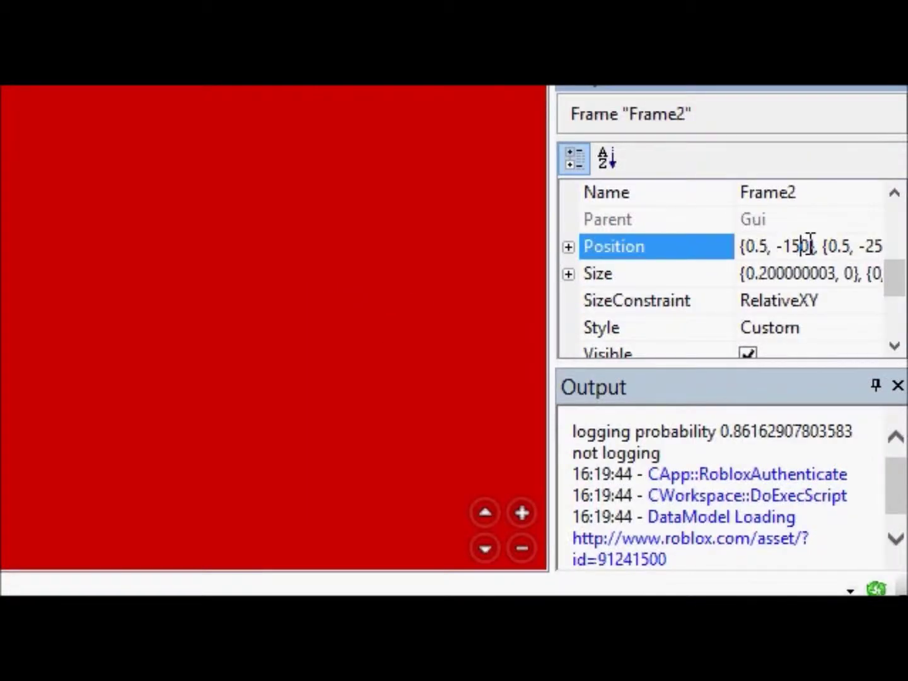
left_click_drag(794, 246, 803, 246)
key("BackSpace")
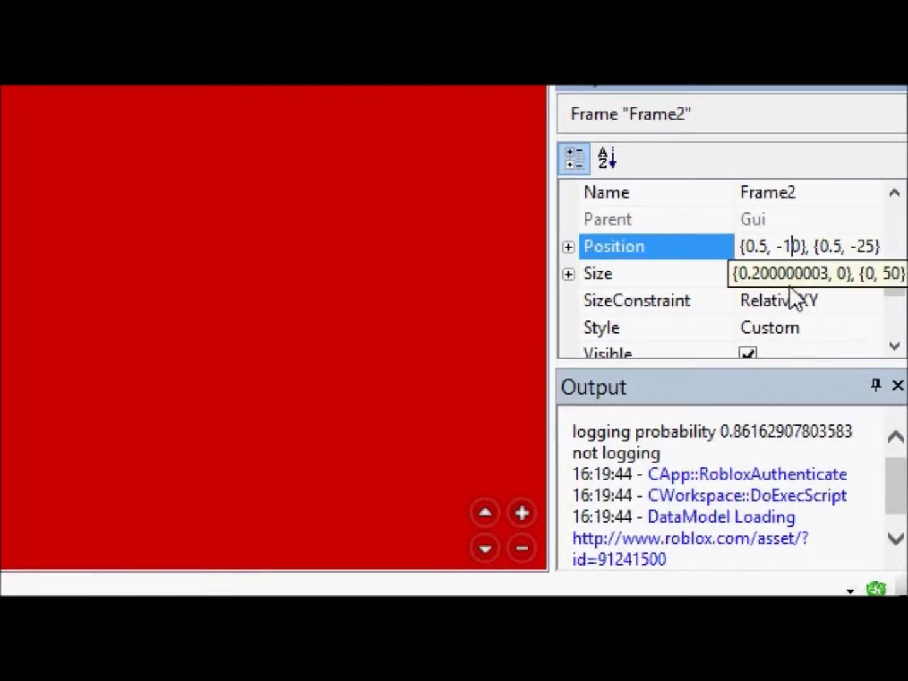
key("BackSpace")
key("BackSpace")
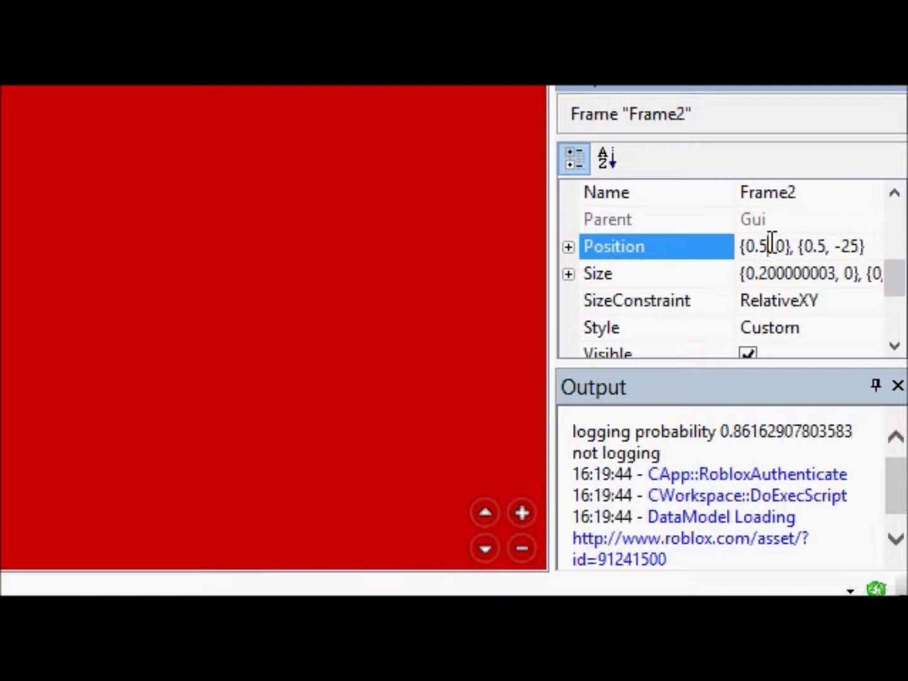
left_click(770, 246)
key("BackSpace")
type("4")
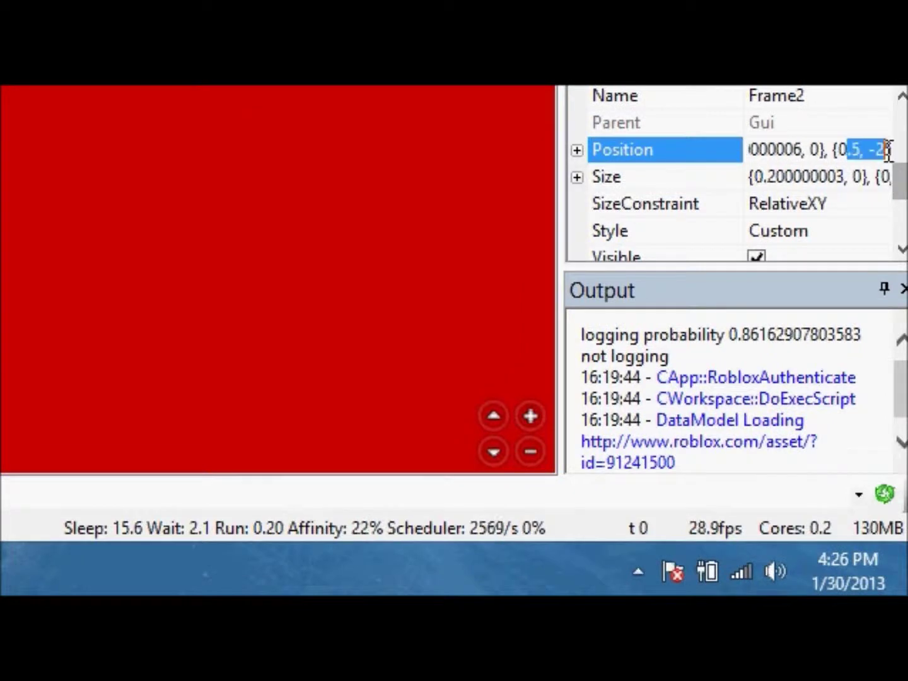
left_click(888, 149)
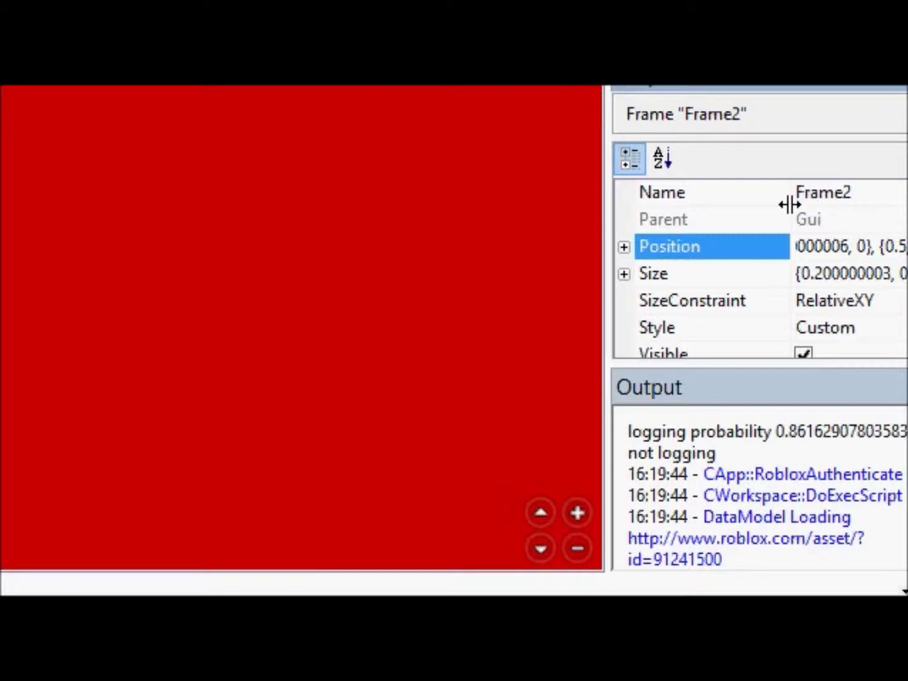
Add a 300-pixel width offset, making Size {0.2, 300}, {0, 50}.
key("Return")
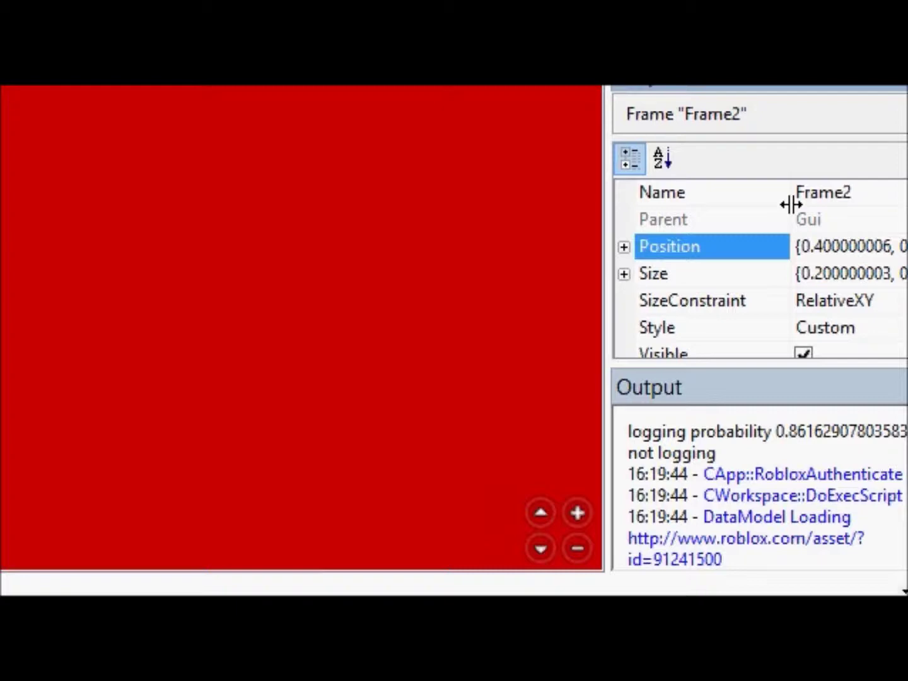
left_click(899, 273)
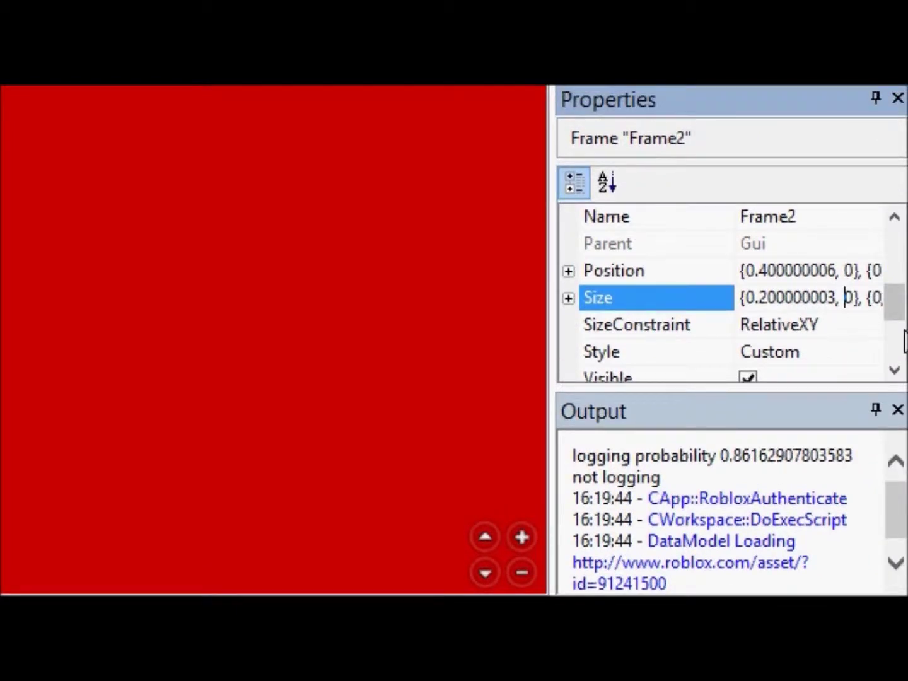
key("Delete")
type("300")
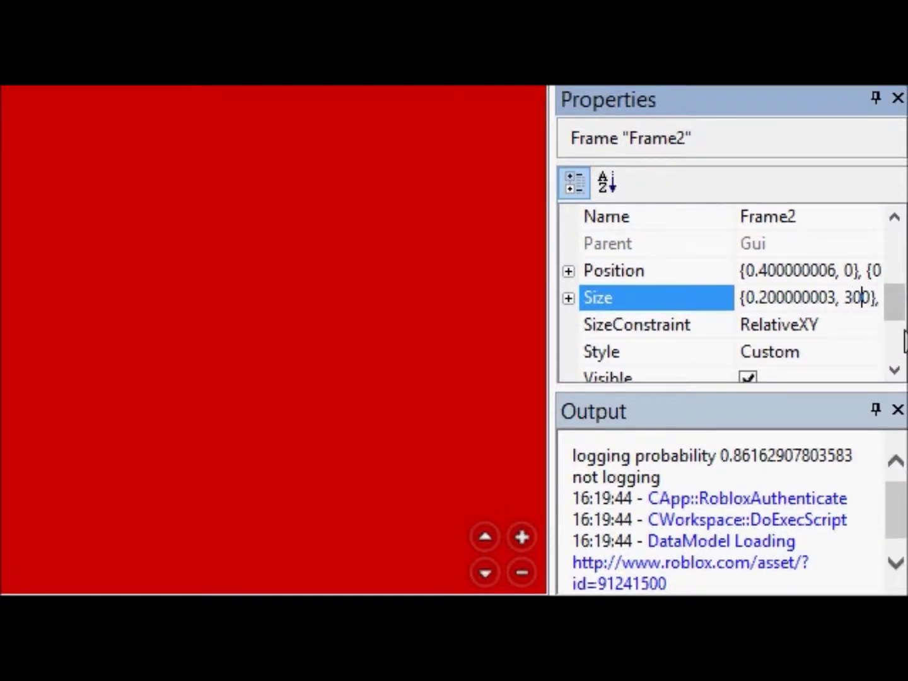
key("Return")
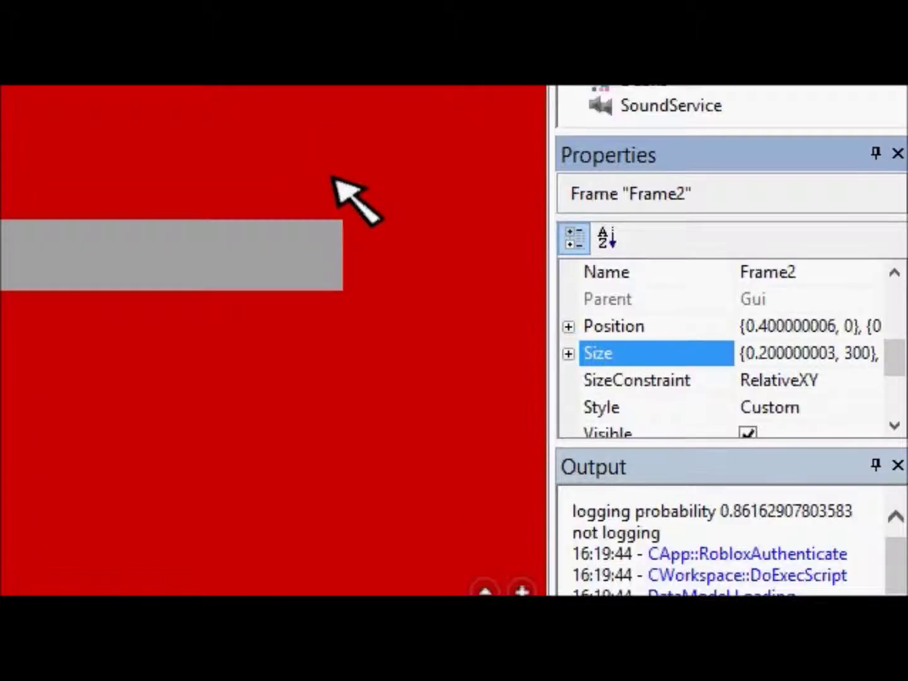
Set Position's horizontal offset to -150.
left_click(842, 270)
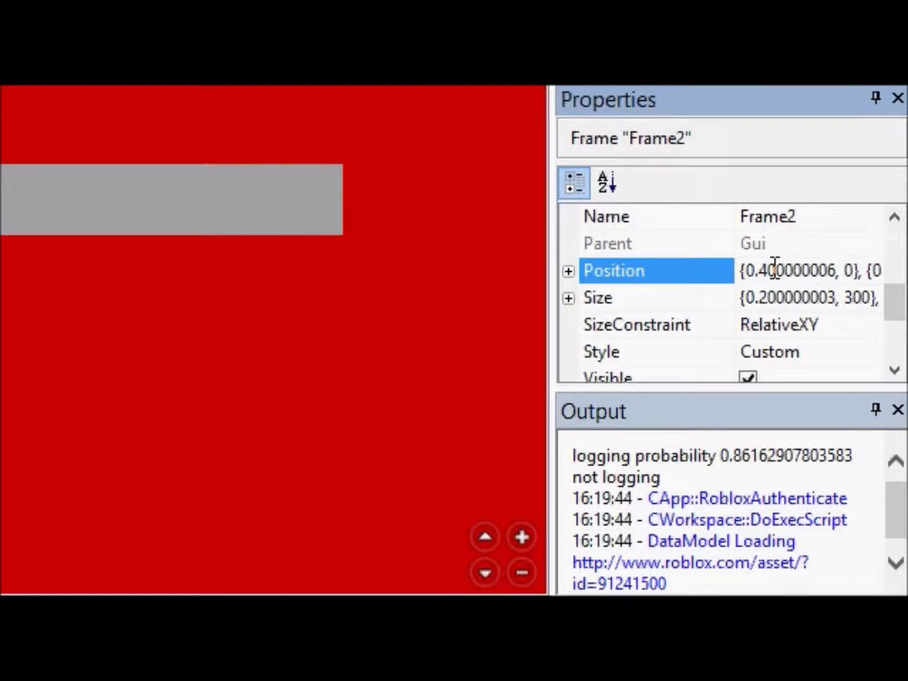
left_click(846, 271)
type("-15")
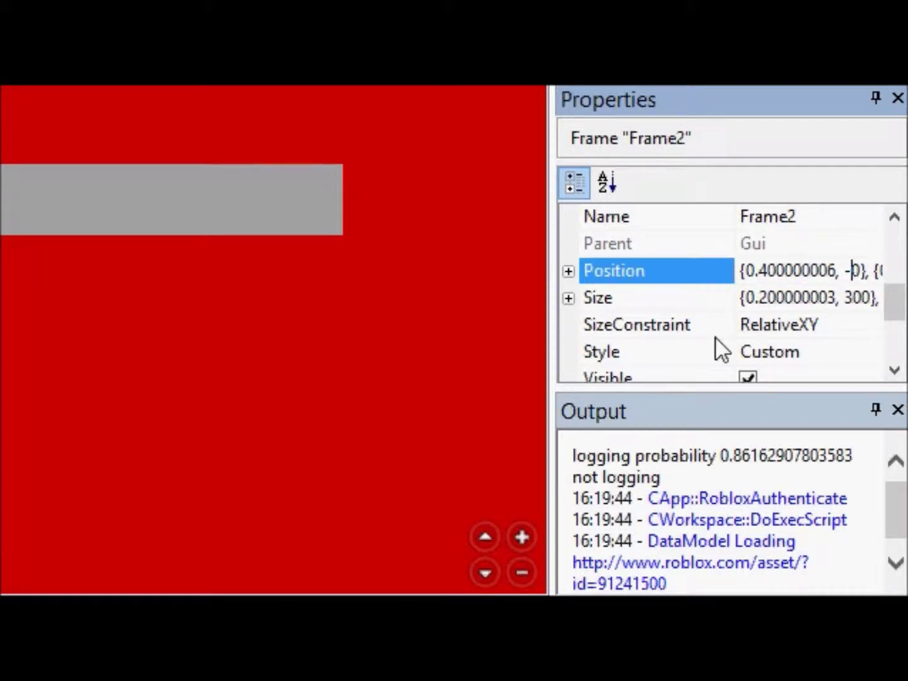